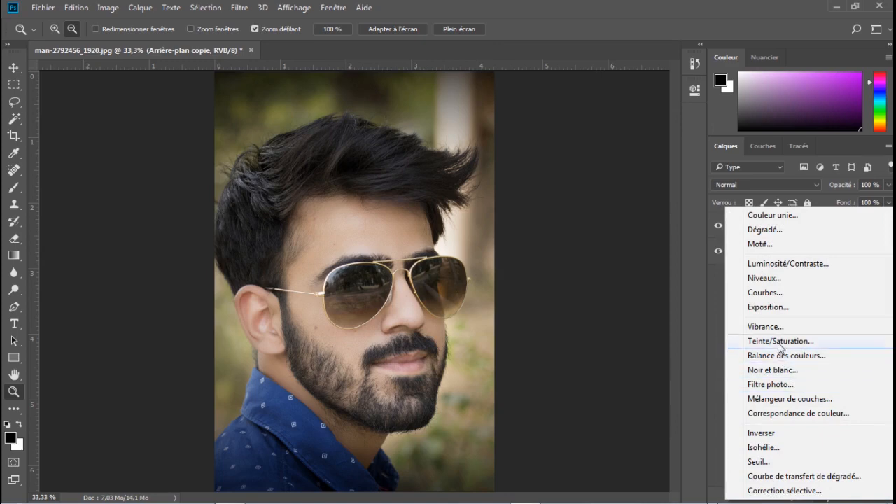
Add a Teinte/Saturation adjustment layer above the background copy with its saturation set to -100
left_click(779, 341)
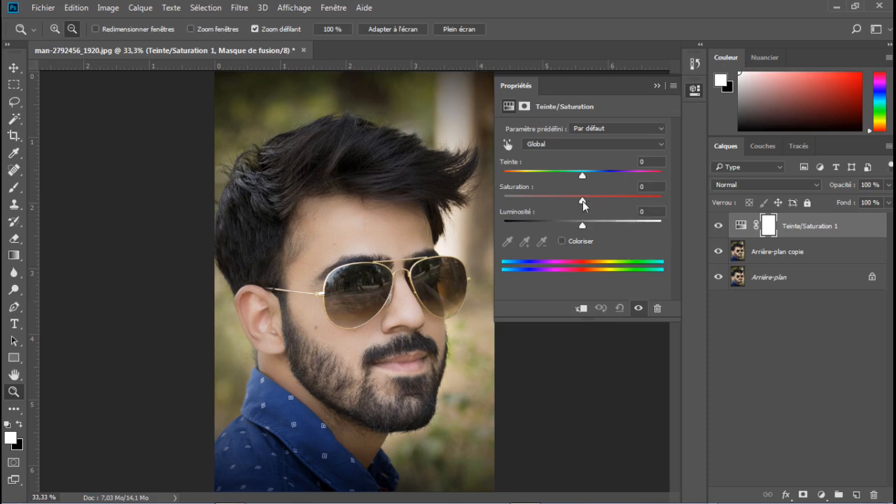
left_click_drag(582, 203, 494, 203)
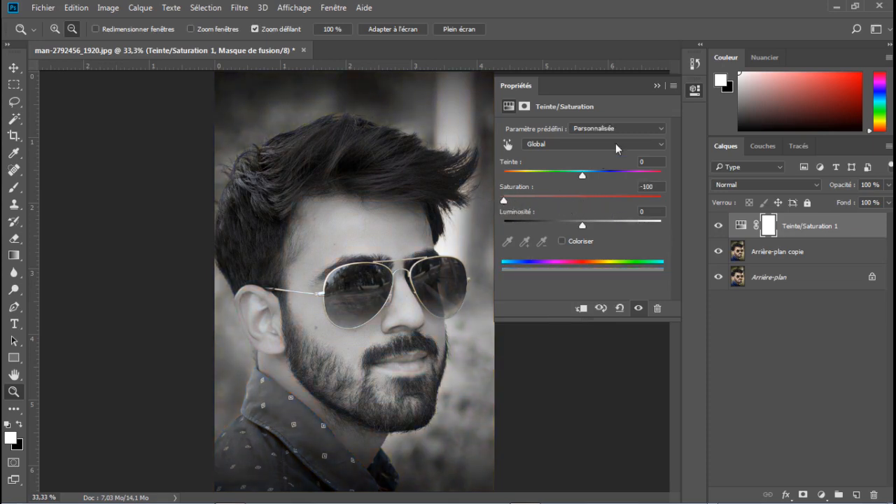
left_click(657, 86)
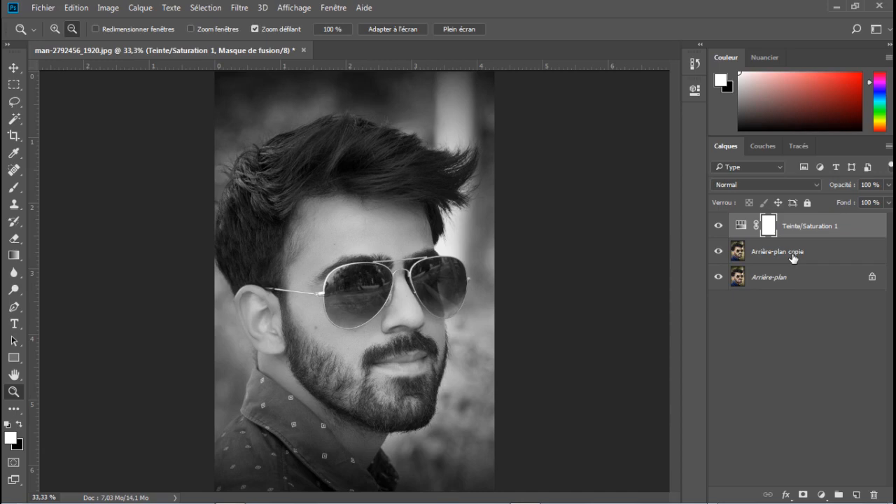
Set the blending mode of the Arrière-plan copie layer to Densité couleur -
left_click(793, 259)
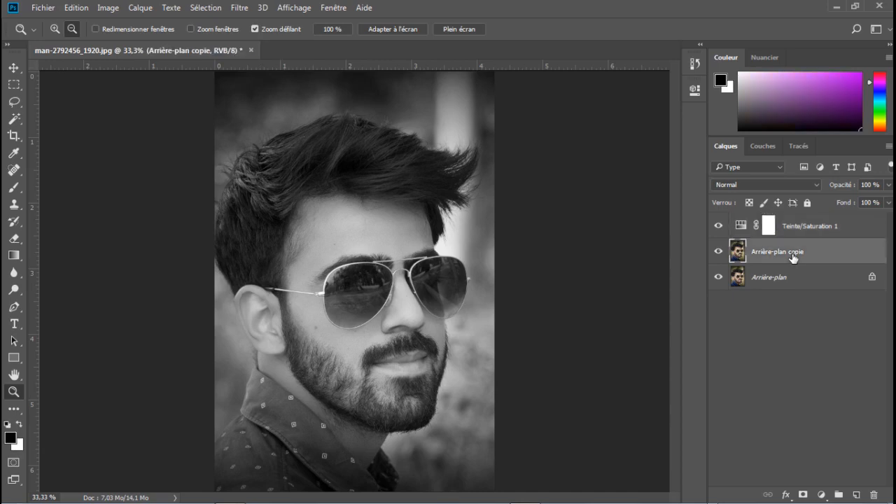
left_click(815, 186)
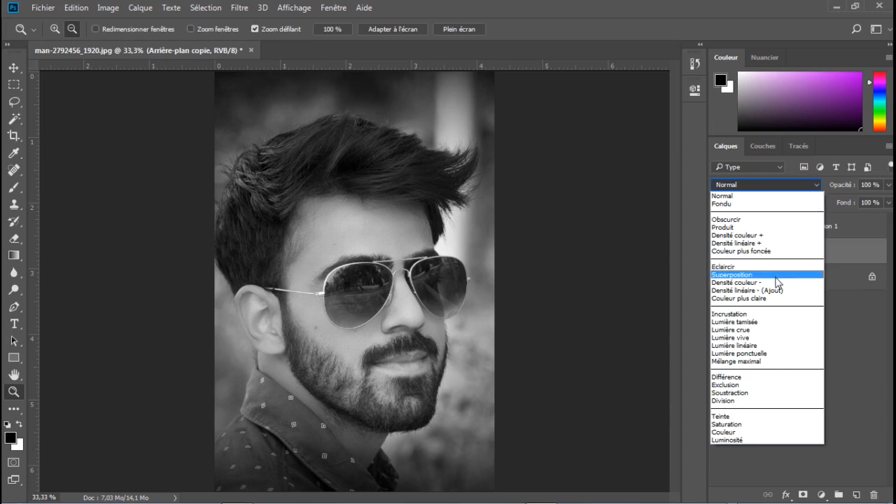
left_click(777, 283)
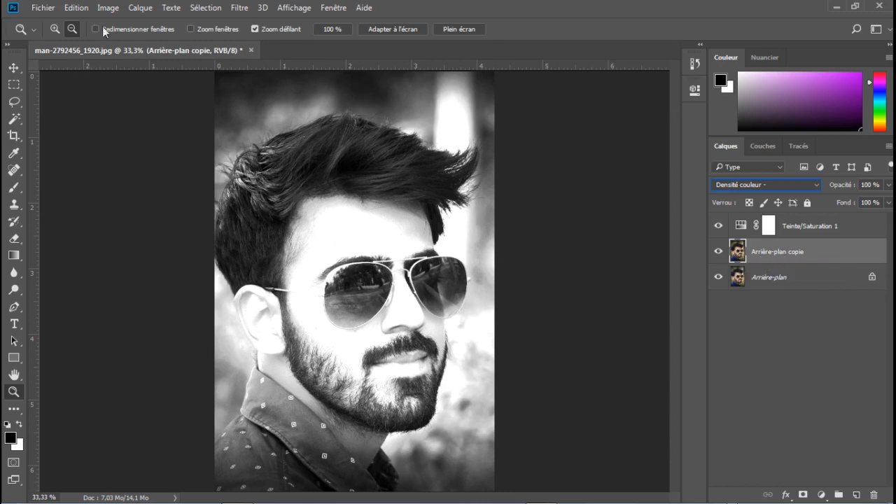
Invert the Arrière-plan copie layer with the Négatif adjustment
left_click(108, 8)
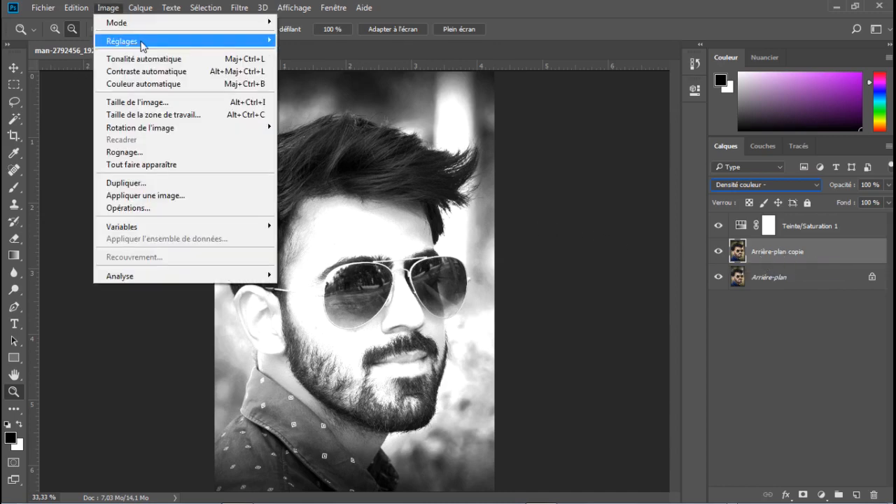
mouse_move(143, 44)
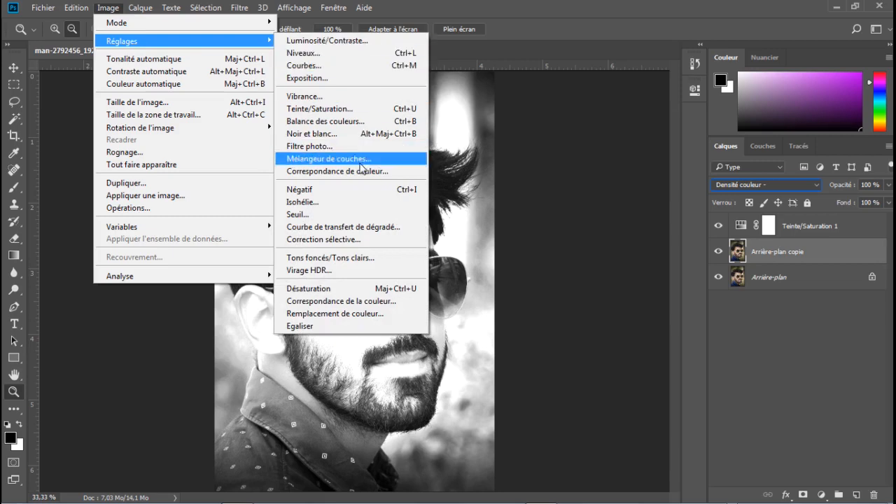
left_click(357, 191)
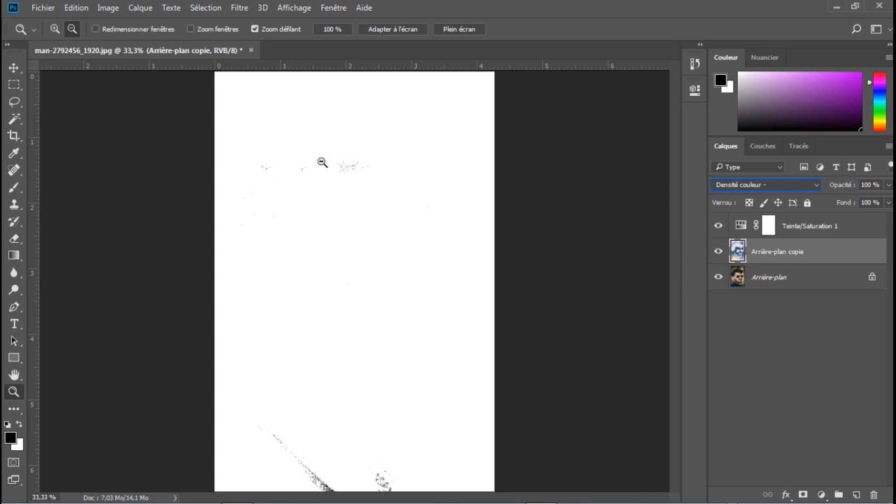
Apply a Flou gaussien filter with a radius of 30 pixels to the inverted background copy
left_click(239, 8)
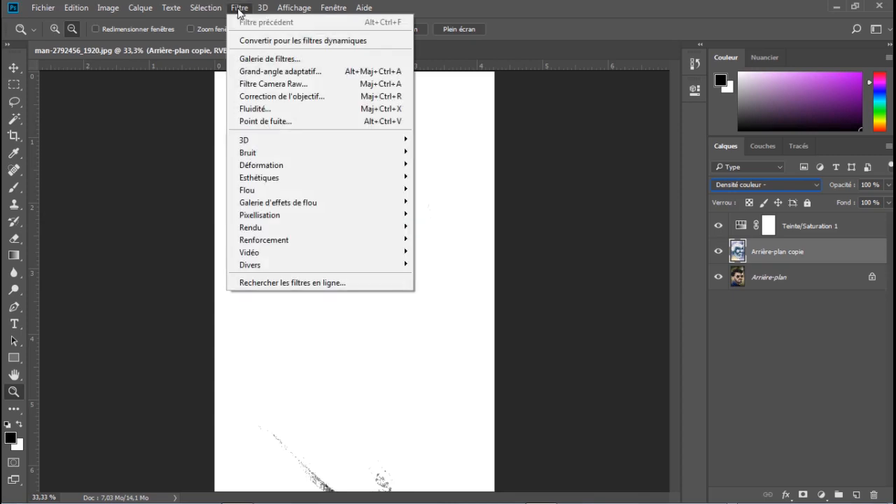
mouse_move(287, 191)
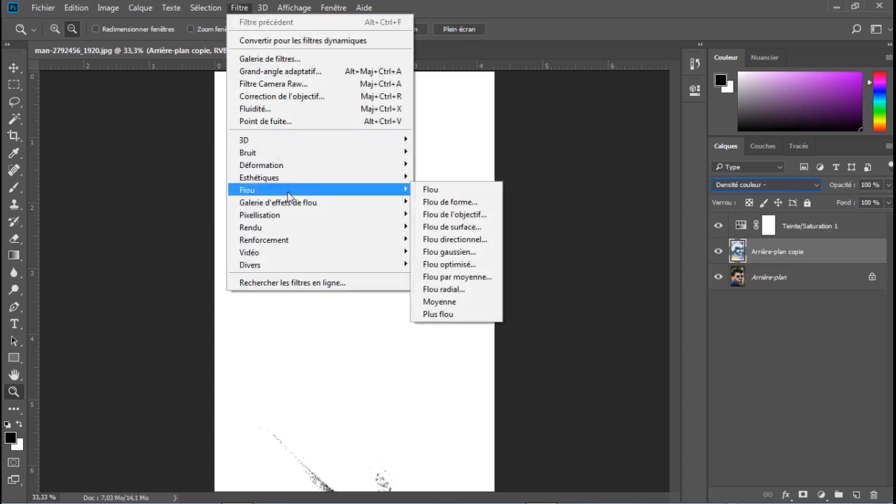
left_click(446, 253)
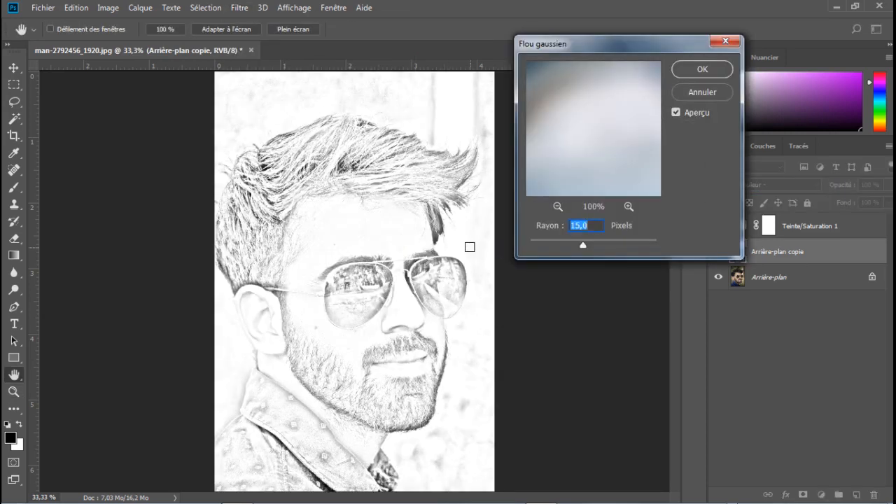
mouse_move(582, 244)
left_mouse_down()
mouse_move(607, 247)
mouse_move(584, 243)
left_mouse_up()
type("30")
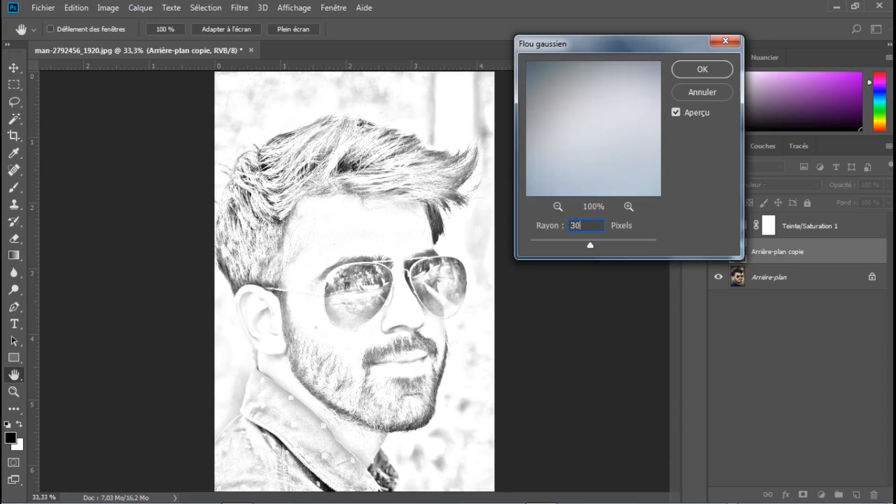
left_click(703, 70)
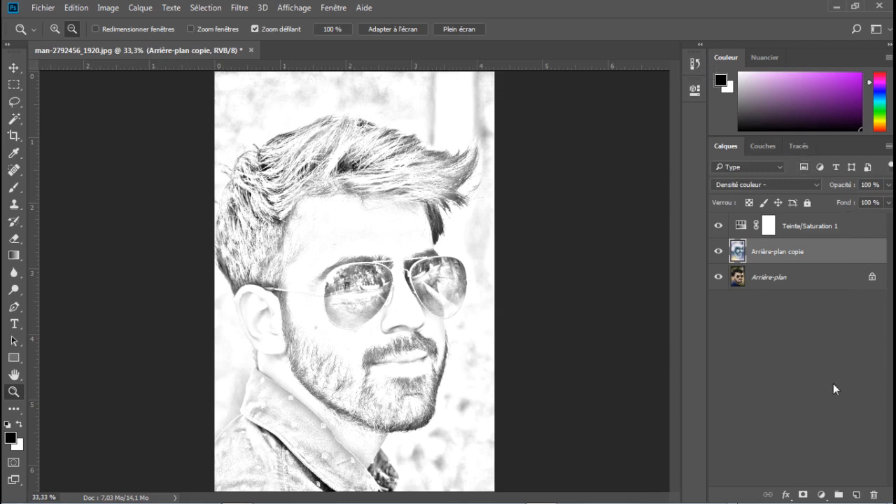
Add a Niveaux adjustment layer above the background copy and raise its black input level to 110
left_click(821, 495)
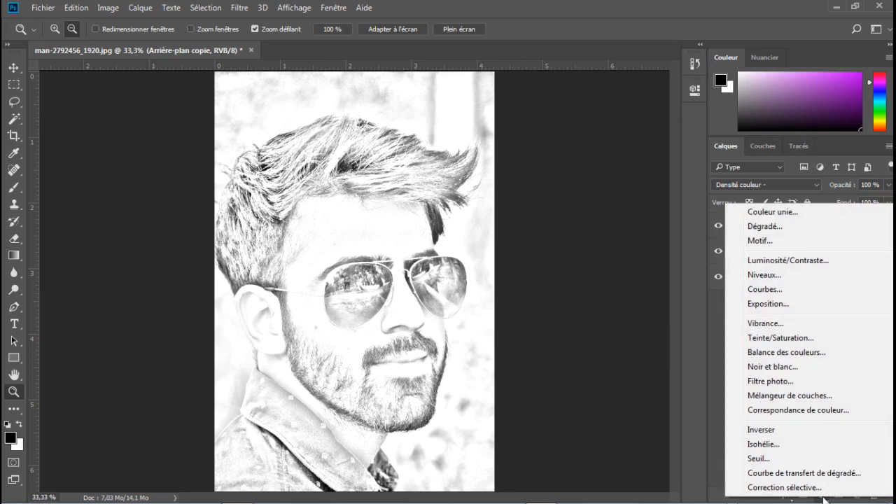
left_click(770, 275)
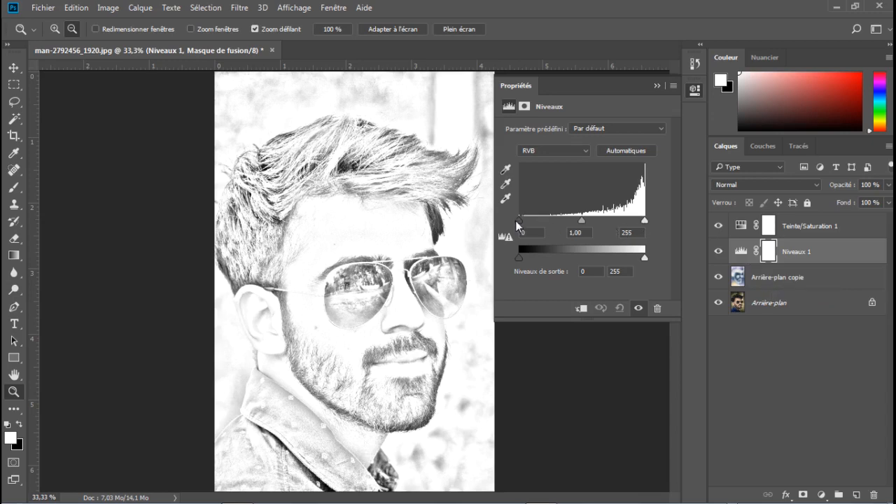
left_click_drag(519, 221, 573, 215)
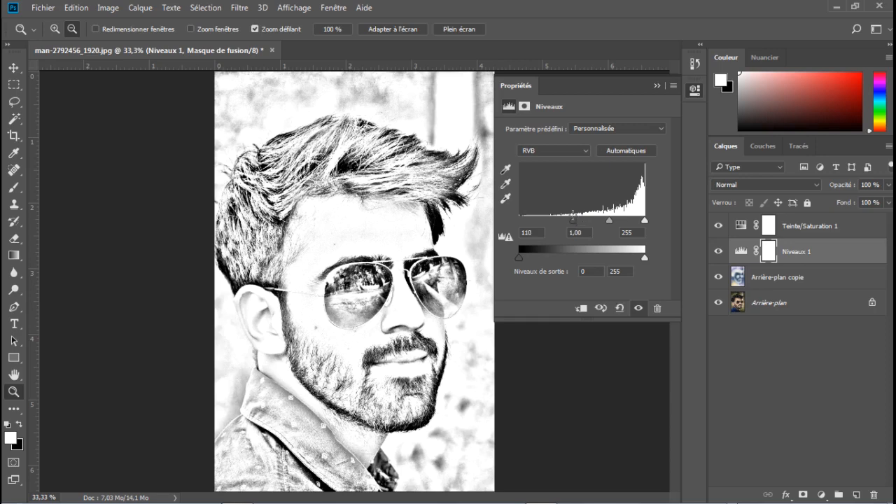
left_click(656, 86)
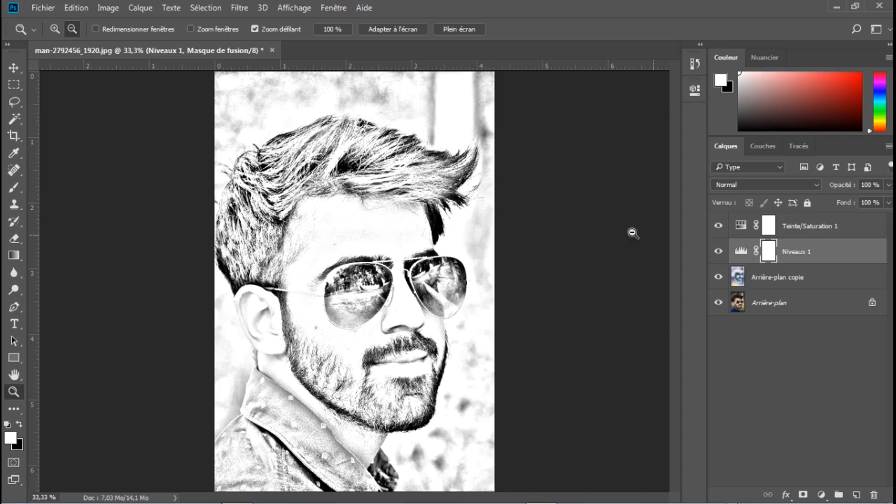
Choose the Brush tool with a white foreground color and set its size to 100 px
left_click(14, 187)
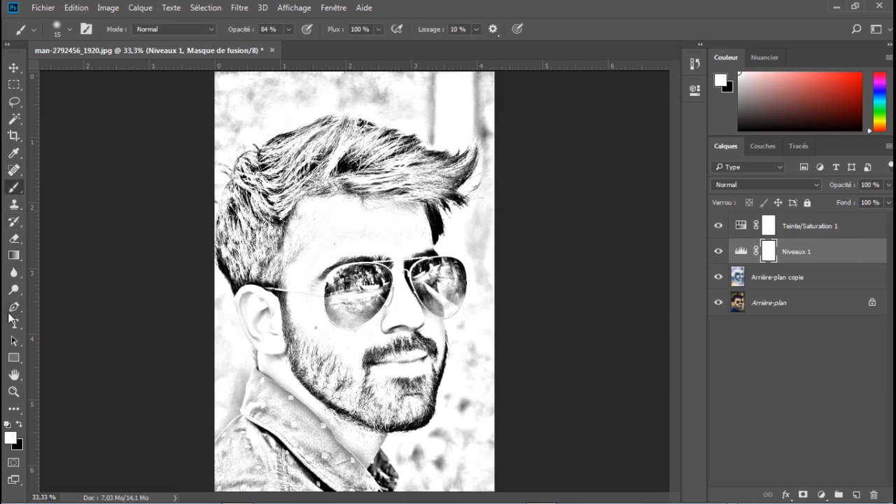
left_click(10, 439)
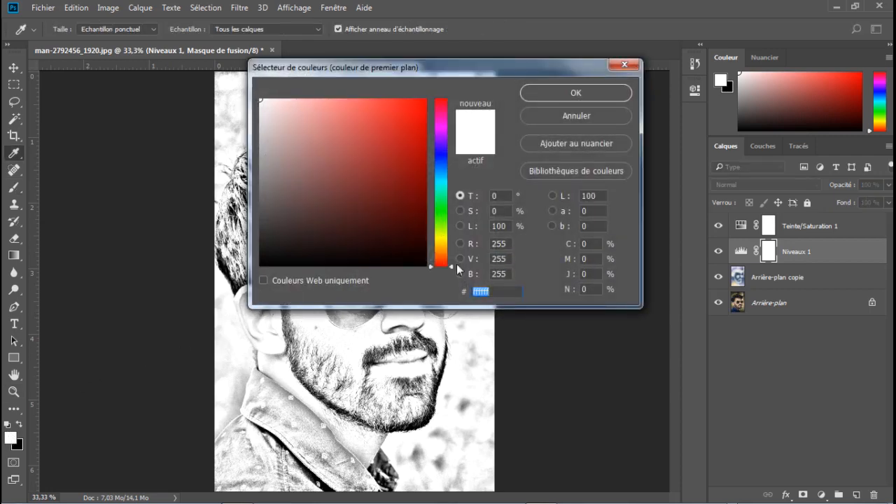
left_click(574, 89)
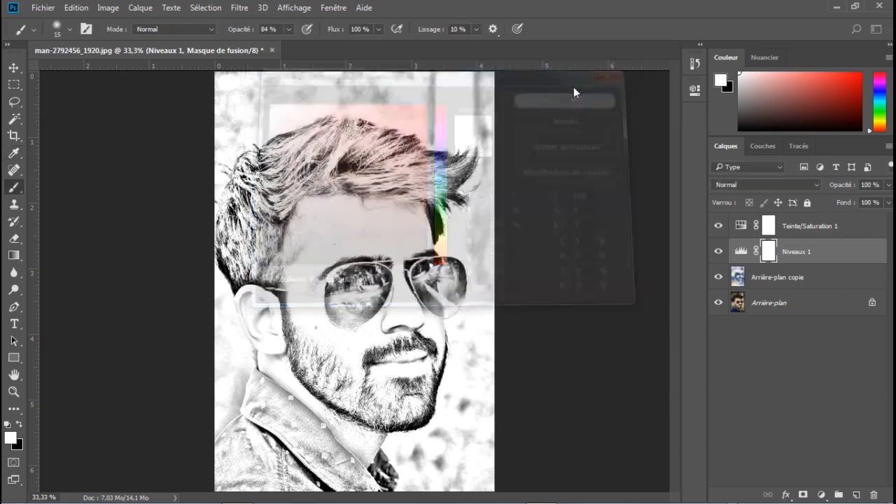
left_click(69, 27)
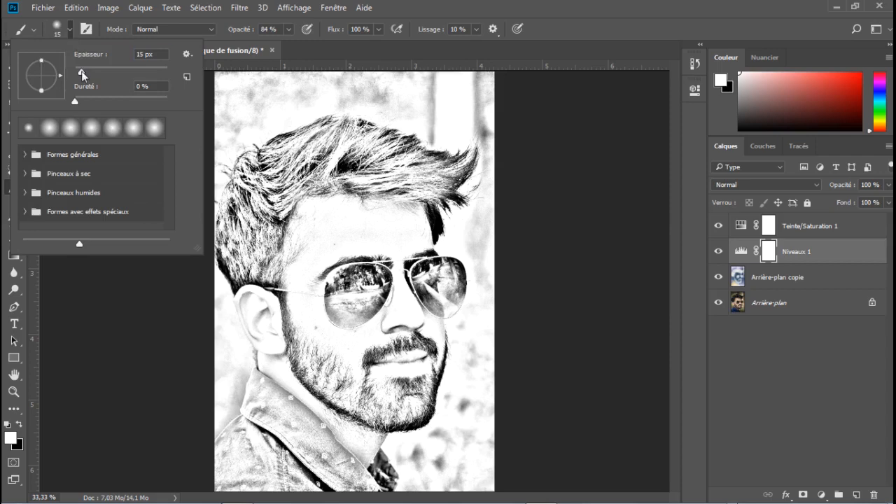
left_click_drag(81, 70, 121, 86)
Set the brush opacity to 100 %
left_click(288, 29)
left_click(286, 46)
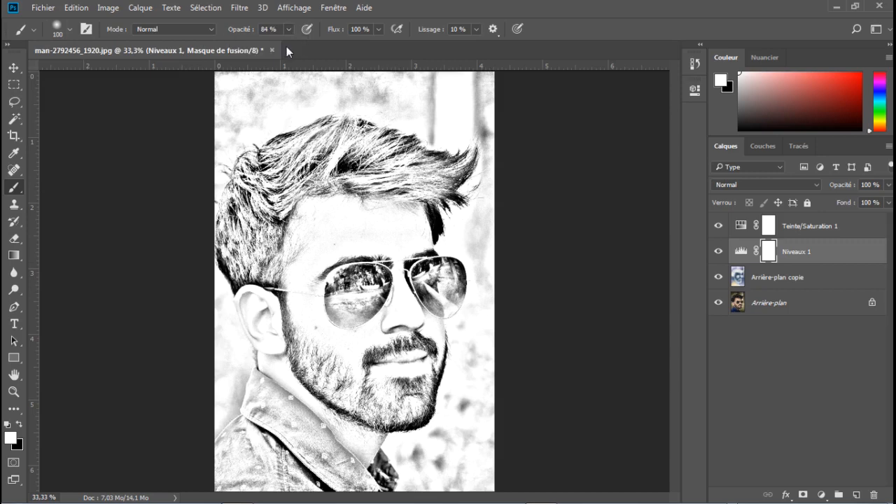
left_click(286, 31)
left_click_drag(289, 45, 288, 47)
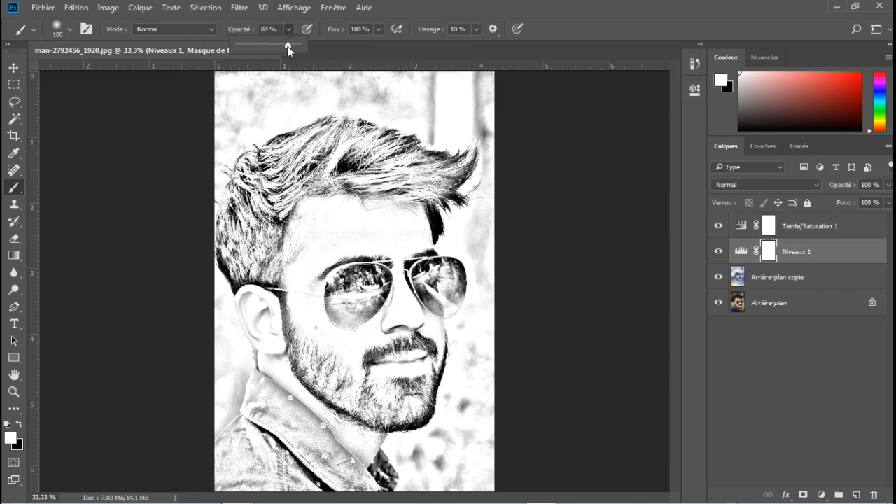
left_click(350, 55)
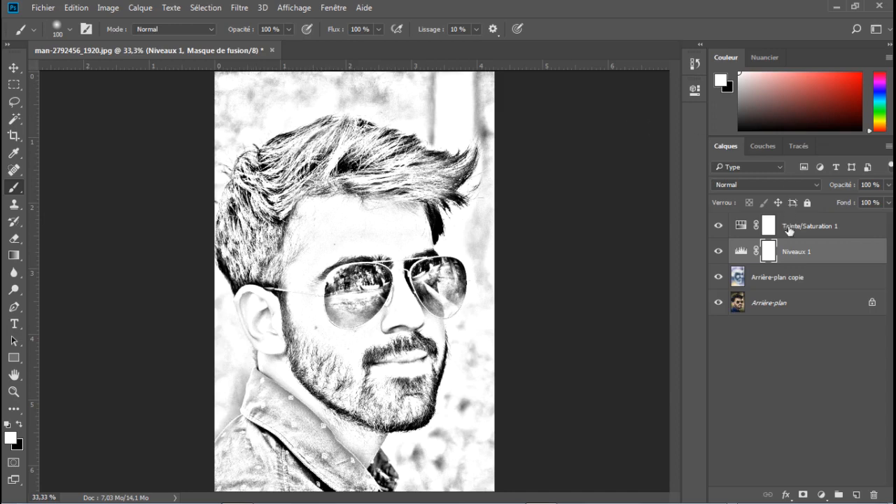
Paint white on the Arrière-plan copie layer along the upper edge of the image to erase the background texture
left_click(779, 282)
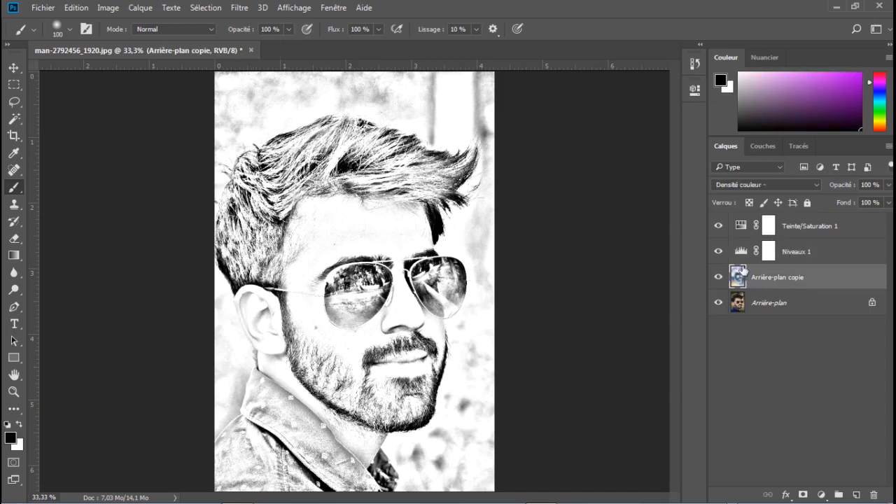
left_click(22, 425)
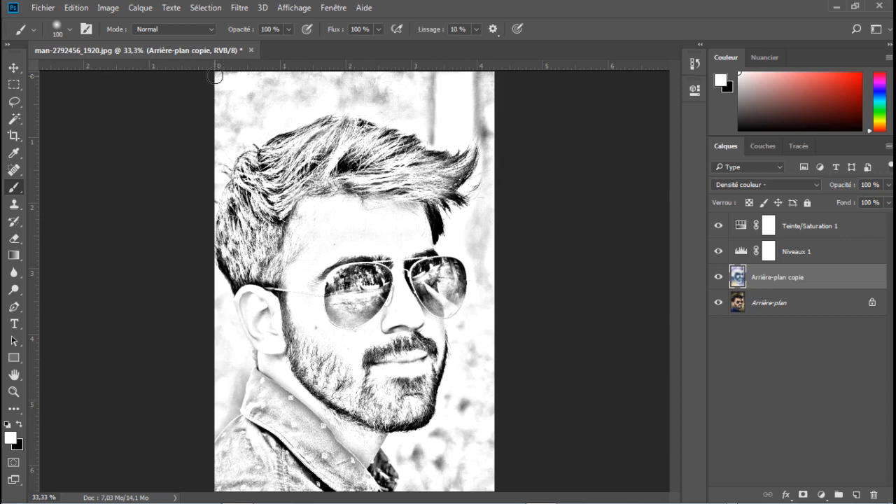
left_click_drag(271, 77, 480, 80)
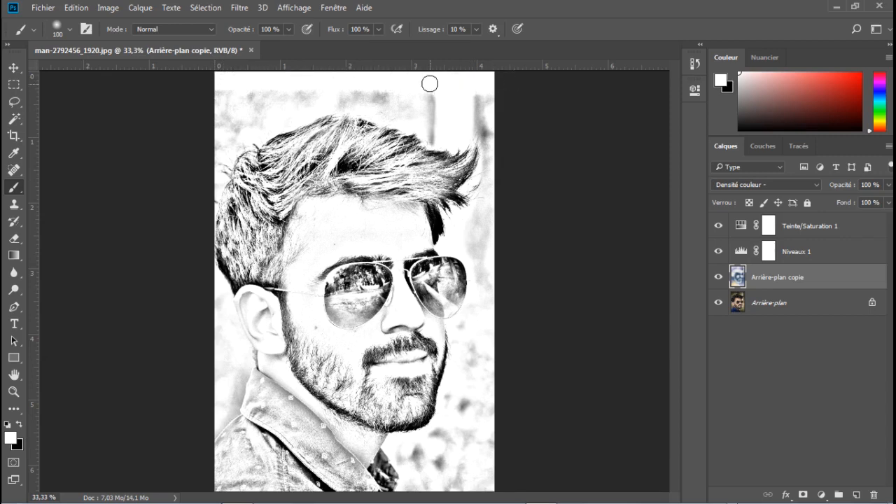
Enlarge the brush to 300 px and paint out the background above the hair and in front of the face
left_click(69, 30)
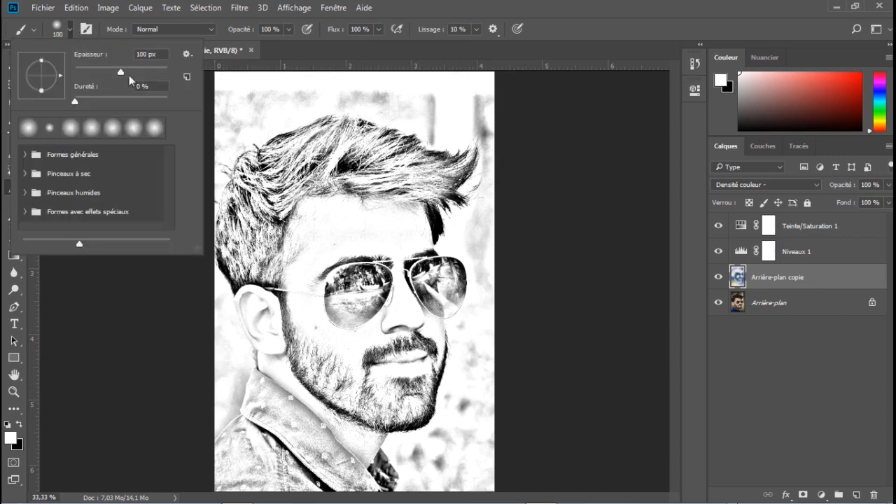
left_click_drag(126, 72, 138, 73)
type("300")
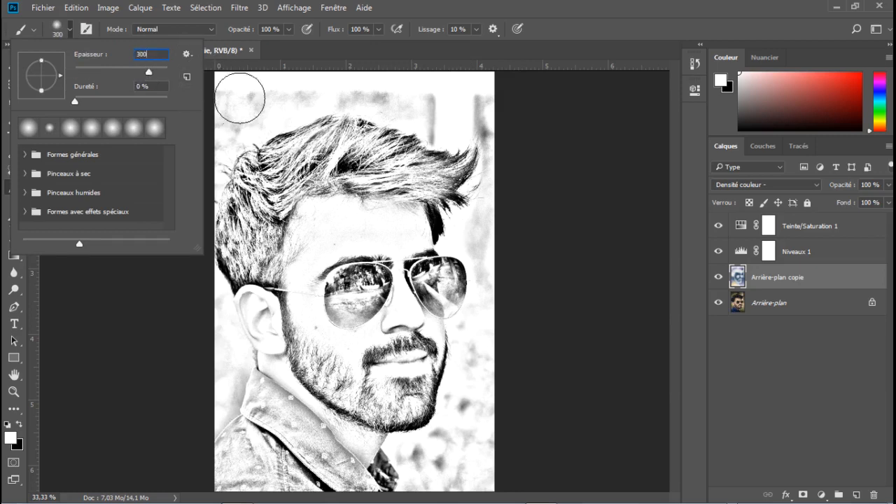
mouse_move(239, 96)
left_mouse_down()
mouse_move(348, 77)
mouse_move(458, 82)
mouse_move(481, 100)
mouse_move(448, 100)
mouse_move(442, 114)
mouse_move(526, 114)
mouse_move(509, 272)
mouse_move(488, 337)
mouse_move(483, 456)
mouse_move(461, 480)
mouse_move(452, 466)
mouse_move(478, 415)
mouse_move(471, 403)
mouse_move(457, 447)
mouse_move(425, 456)
left_mouse_up()
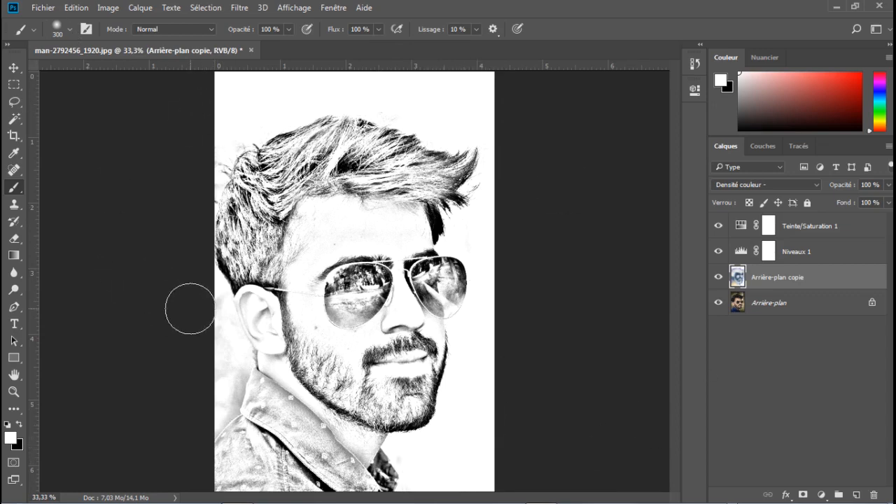
Reduce the brush to 150 px and paint out the remaining background behind the neck and ear
left_click(70, 29)
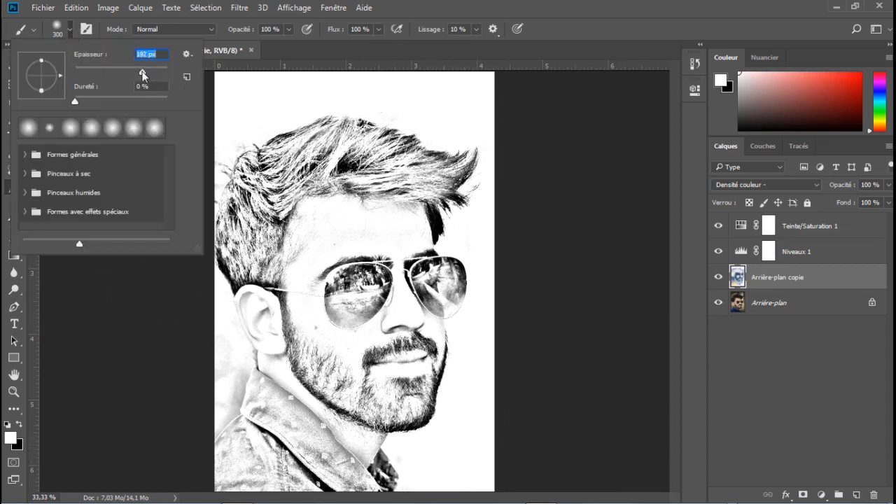
left_click_drag(142, 73, 138, 77)
type("150")
mouse_move(208, 381)
left_mouse_down()
mouse_move(227, 353)
mouse_move(230, 382)
mouse_move(207, 423)
mouse_move(224, 403)
mouse_move(238, 361)
left_mouse_up()
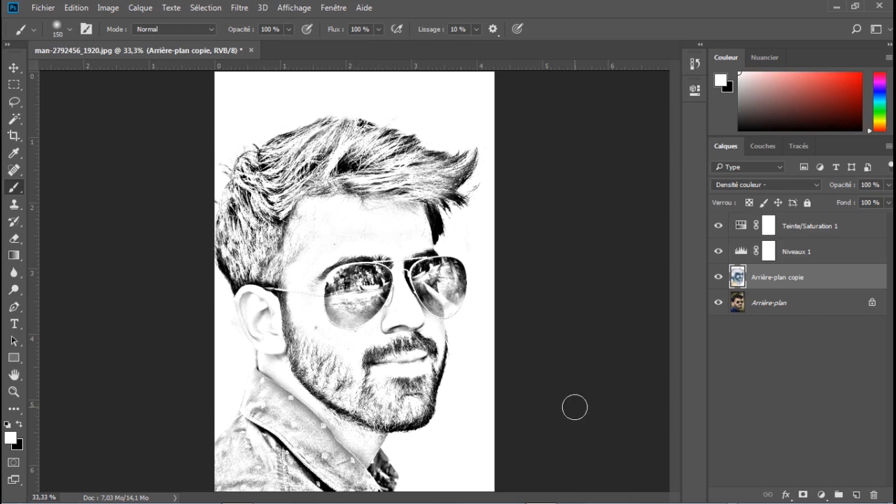
Lower the brush opacity to 23 % and lightly paint white over the dark areas of the hair
key("8")
left_click(289, 31)
left_click_drag(290, 46, 287, 46)
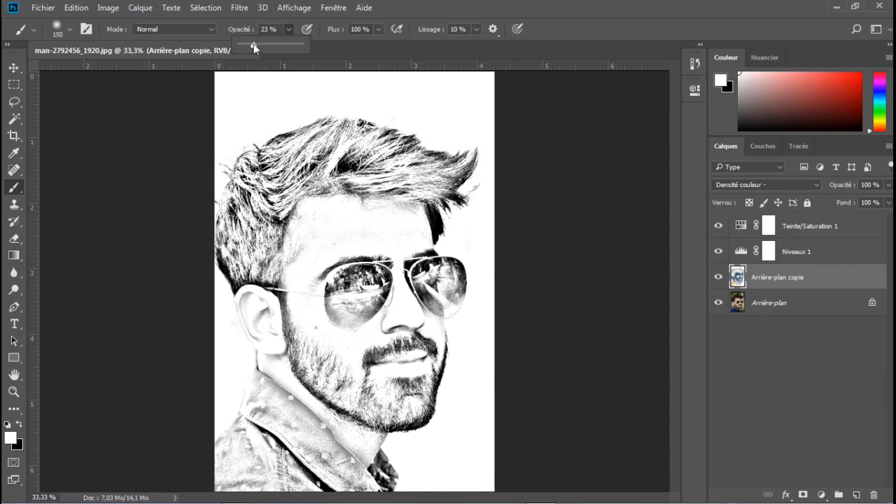
left_click(342, 161)
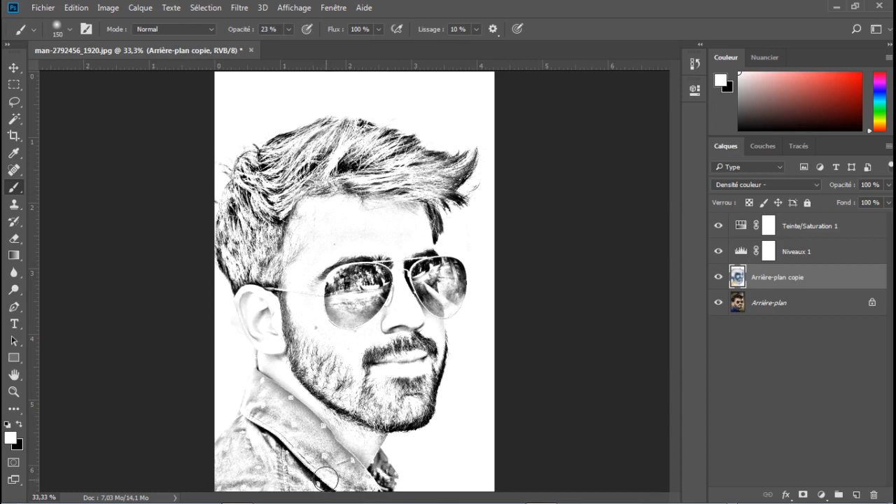
Lightly paint white over the dark areas of the jacket collar and the hair lock hanging above the sunglasses
left_click_drag(326, 479, 248, 432)
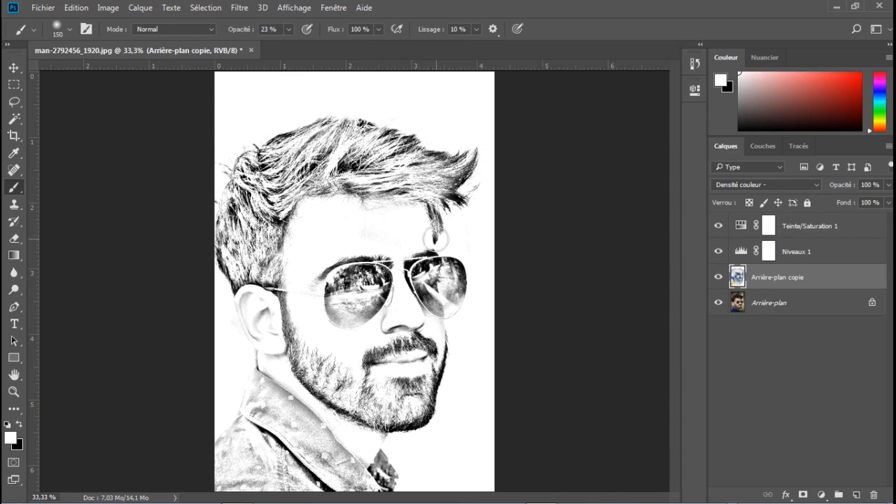
left_click(434, 241)
left_click(437, 214)
left_click(461, 200)
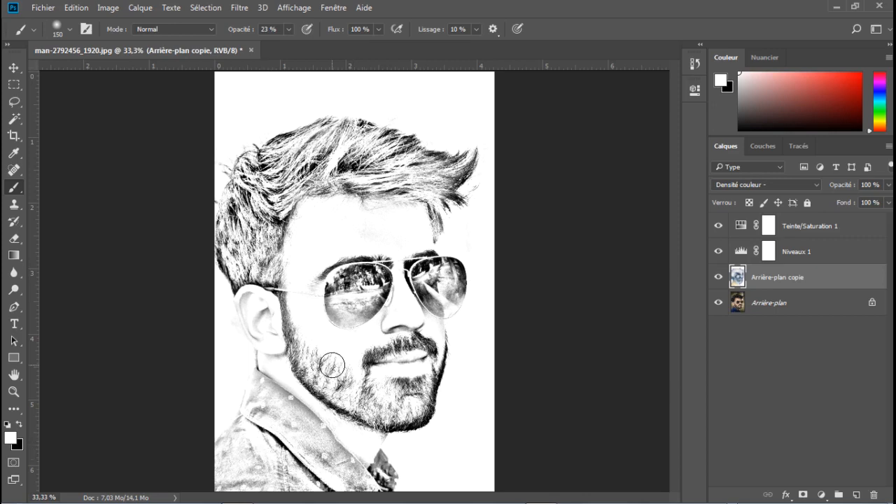
Switch the brush color to black and darken the sunglasses lens nearest the ear at 23 % opacity
left_click(20, 424)
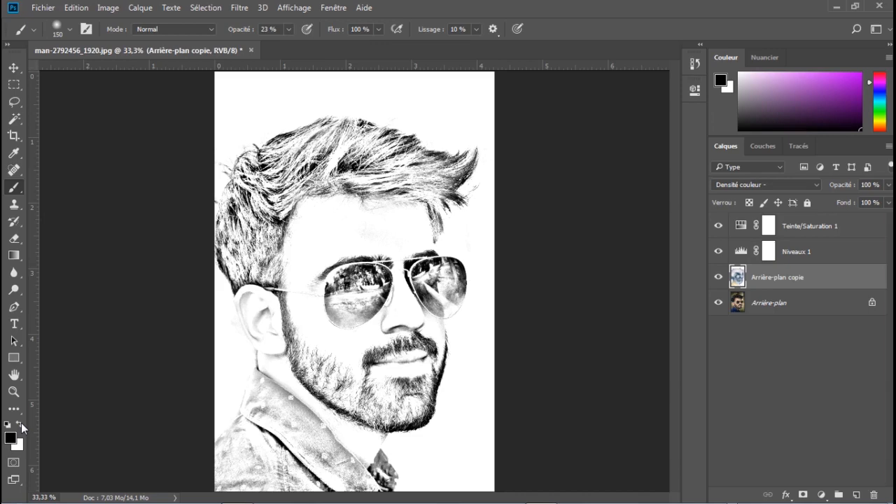
left_click(371, 285)
left_click(356, 302)
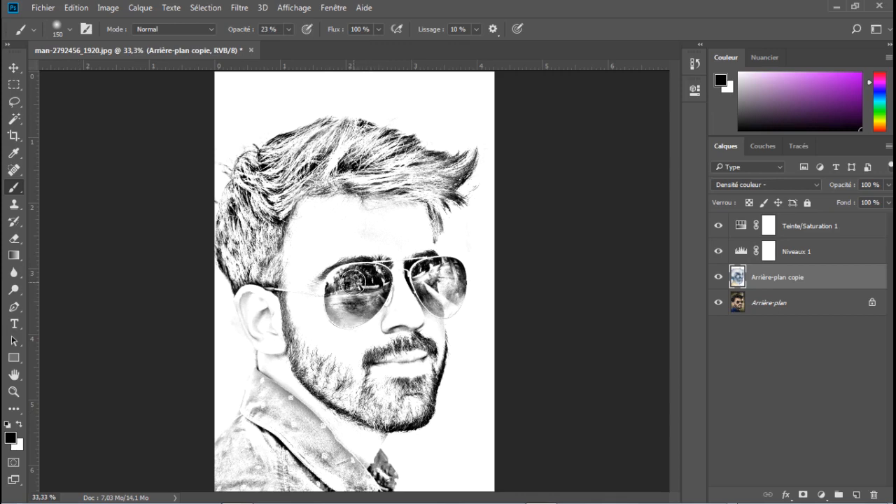
left_click(350, 283)
left_click(343, 281)
left_click(353, 302)
left_click(342, 310)
left_click(339, 293)
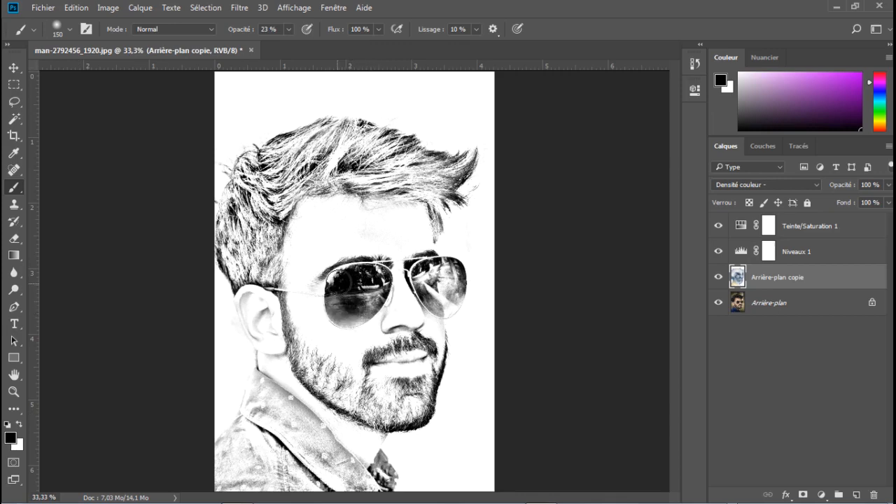
left_click(373, 293)
left_click(374, 290)
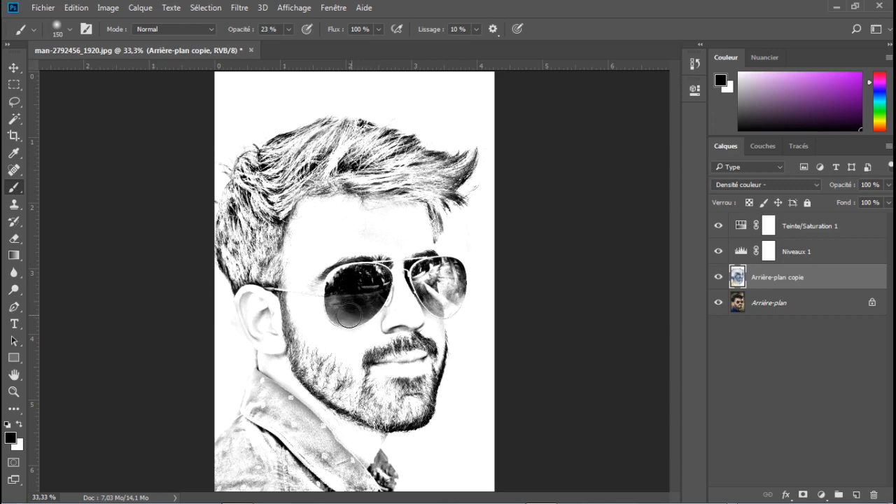
Paint black over the sunglasses lens farthest from the ear to cover its reflections
left_click(434, 286)
left_click(448, 294)
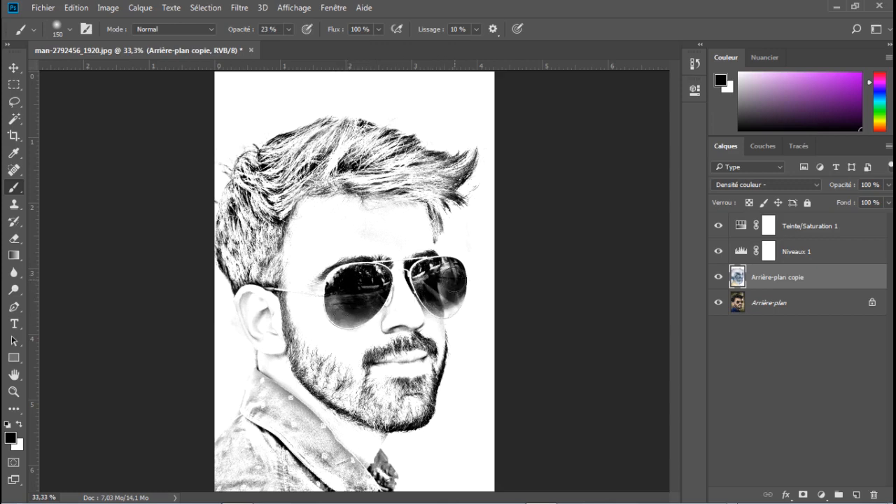
left_click(442, 272)
left_click(439, 296)
left_click(446, 308)
left_click(448, 304)
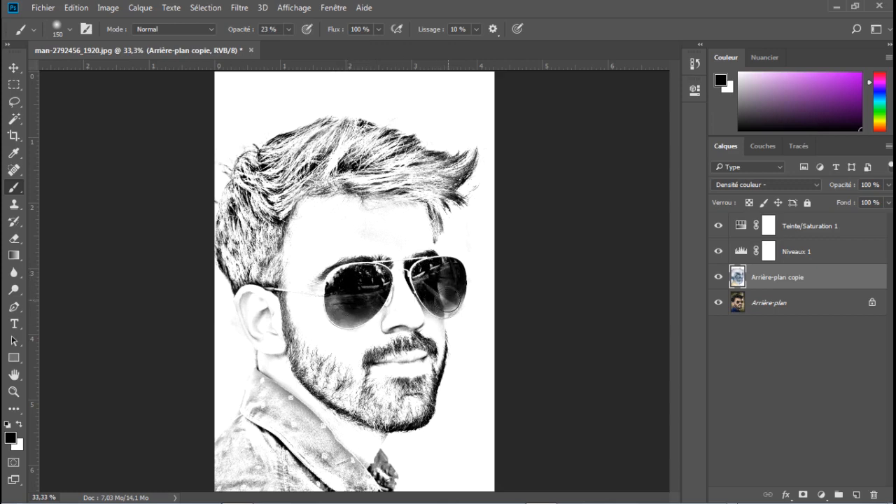
left_click(450, 301)
left_click(447, 305)
left_click(443, 302)
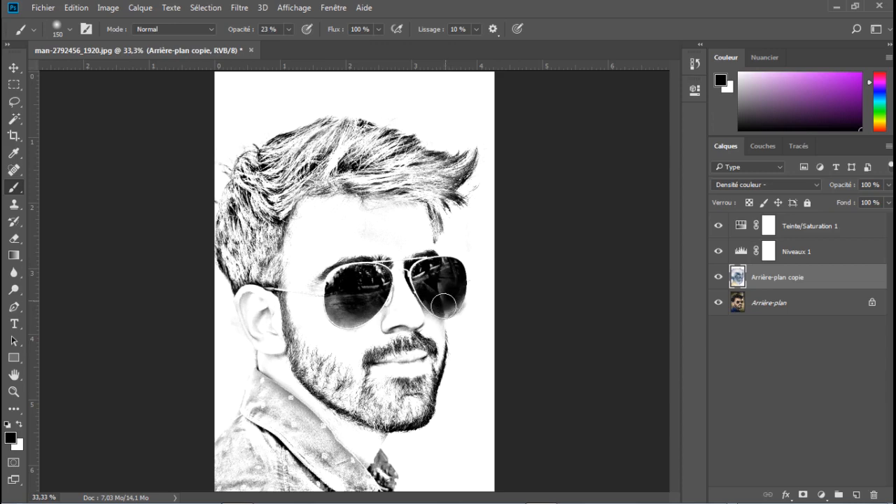
left_click(450, 300)
left_click(445, 307)
left_click(424, 270)
left_click(436, 297)
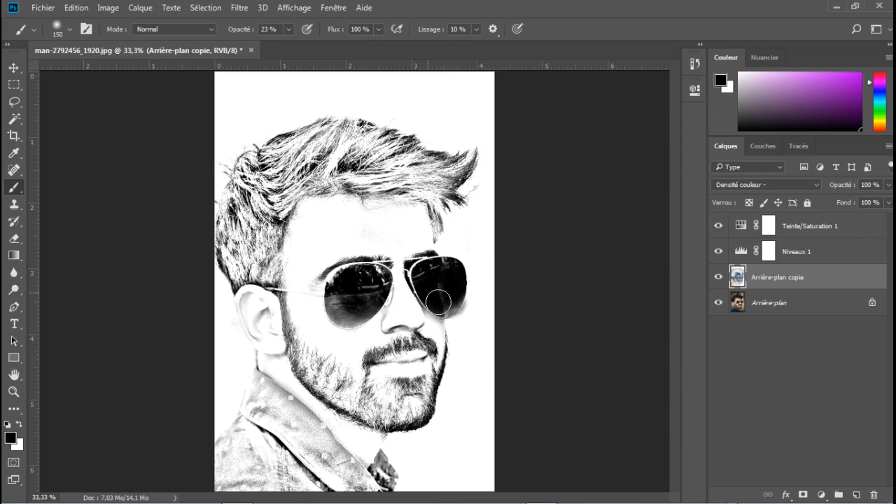
left_click(451, 280)
left_click(448, 303)
Add more black strokes over both sunglasses lenses to deepen them, mainly the one nearest the ear
left_click(367, 296)
left_click(346, 312)
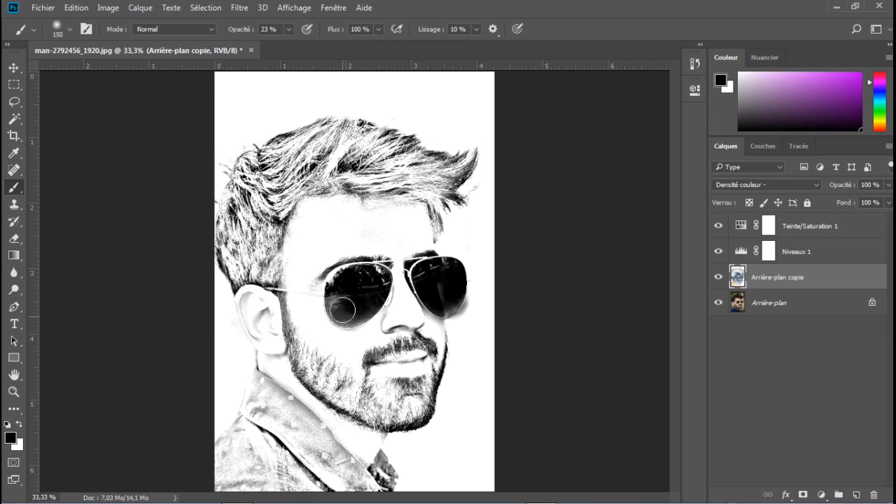
left_click(340, 294)
left_click(341, 274)
left_click(341, 273)
left_click(324, 272)
left_click(319, 279)
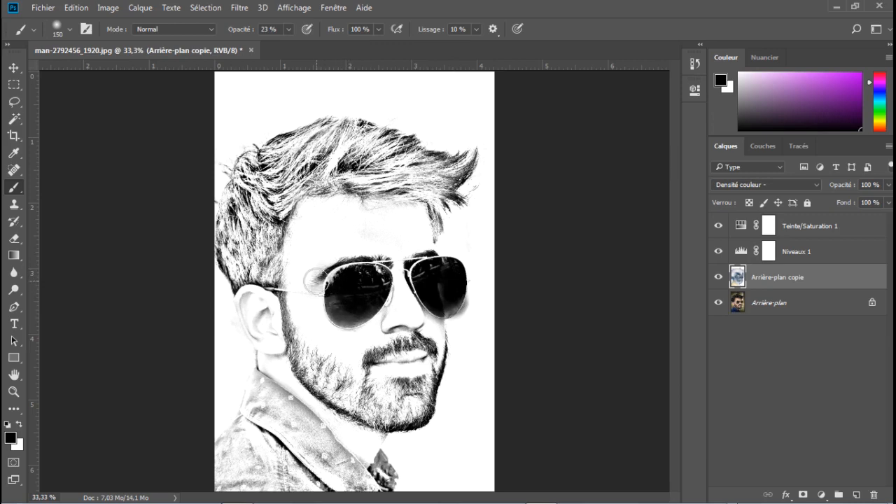
left_click(340, 297)
left_click(349, 313)
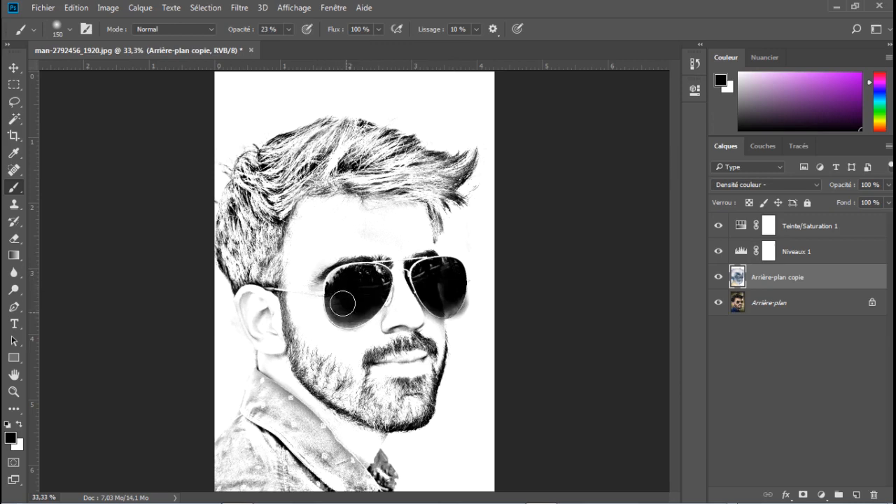
left_click(455, 295)
left_click(438, 270)
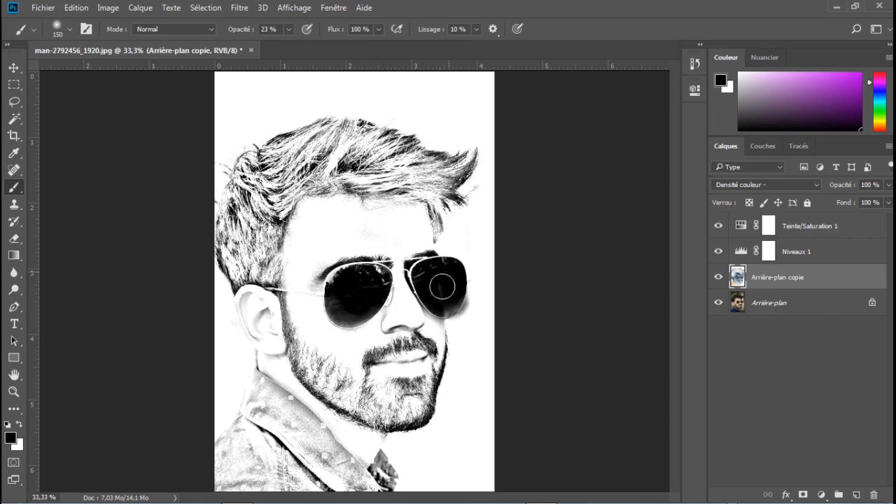
left_click(339, 280)
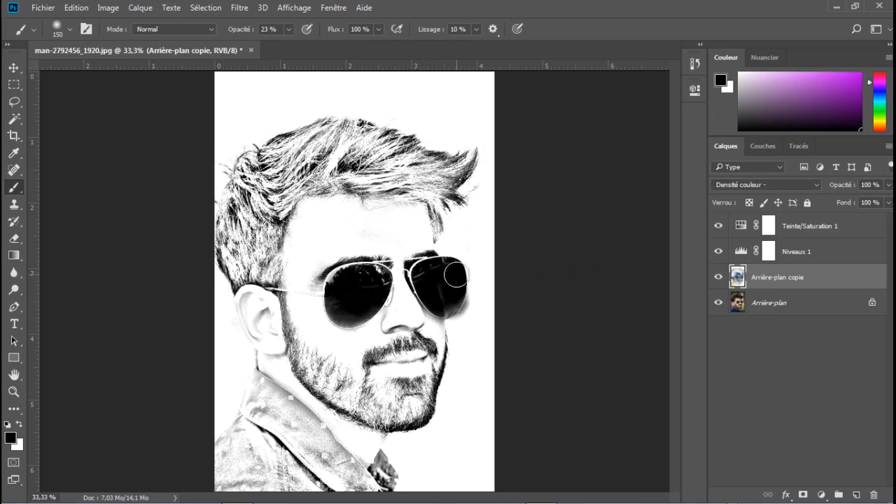
Switch the brush color back to white and clean the dark smudge outside the far lens of the sunglasses
left_click(20, 425)
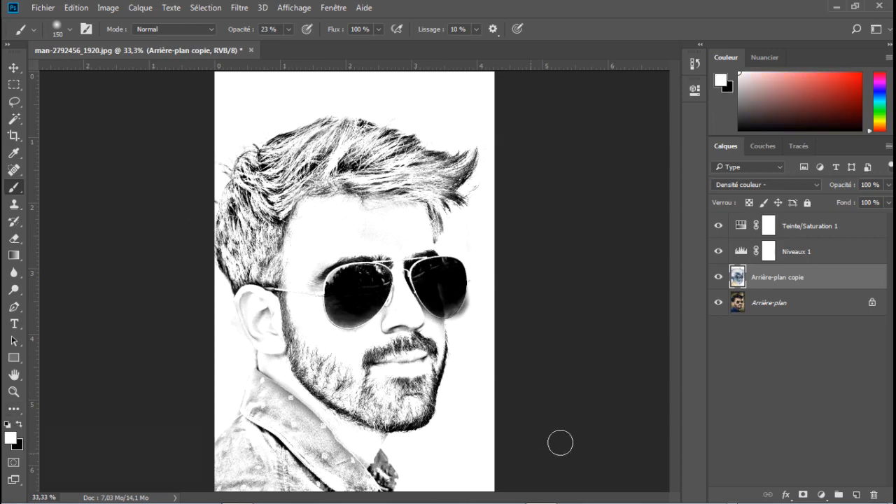
left_click(476, 308)
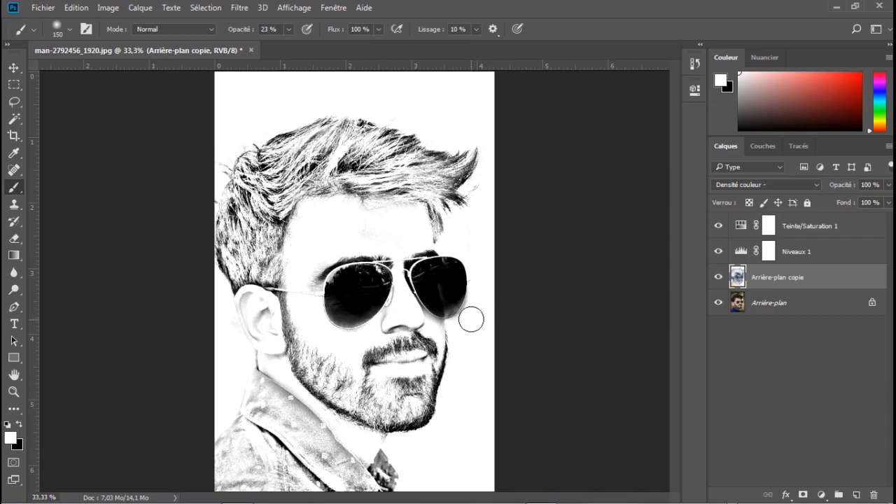